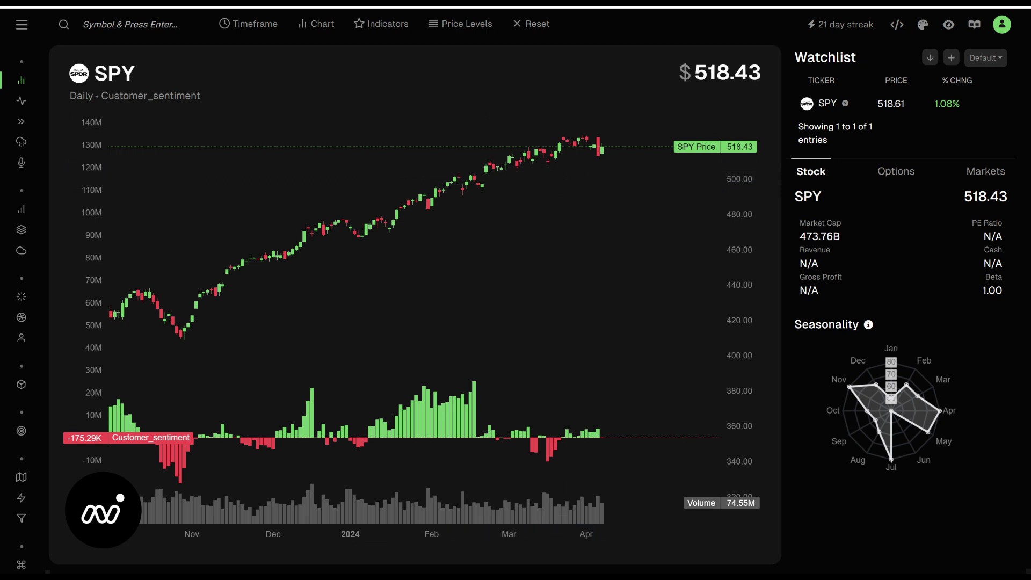
Replace SPY with AAPL by searching the symbol 'aapl'
click(21, 24)
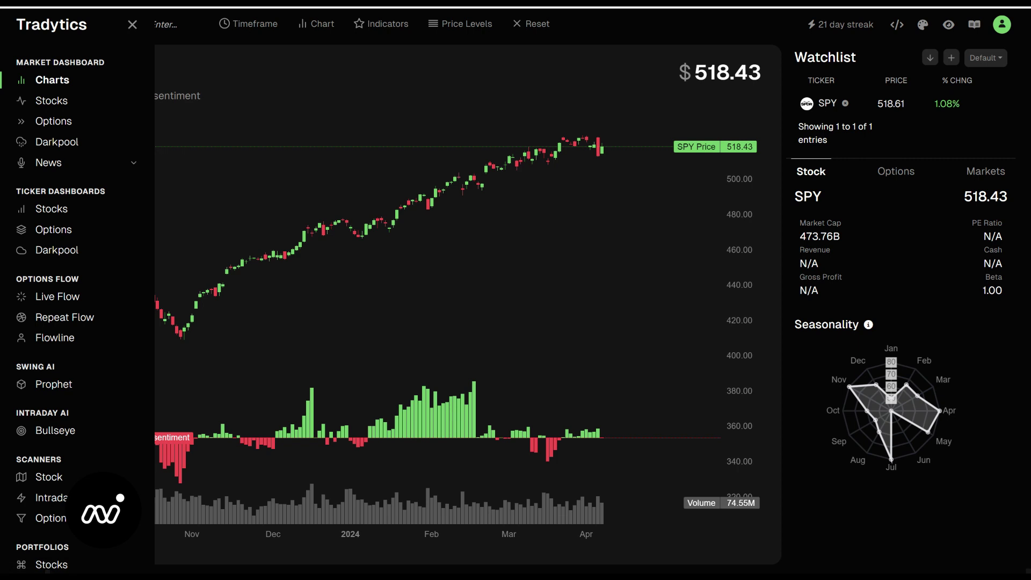
key(Escape)
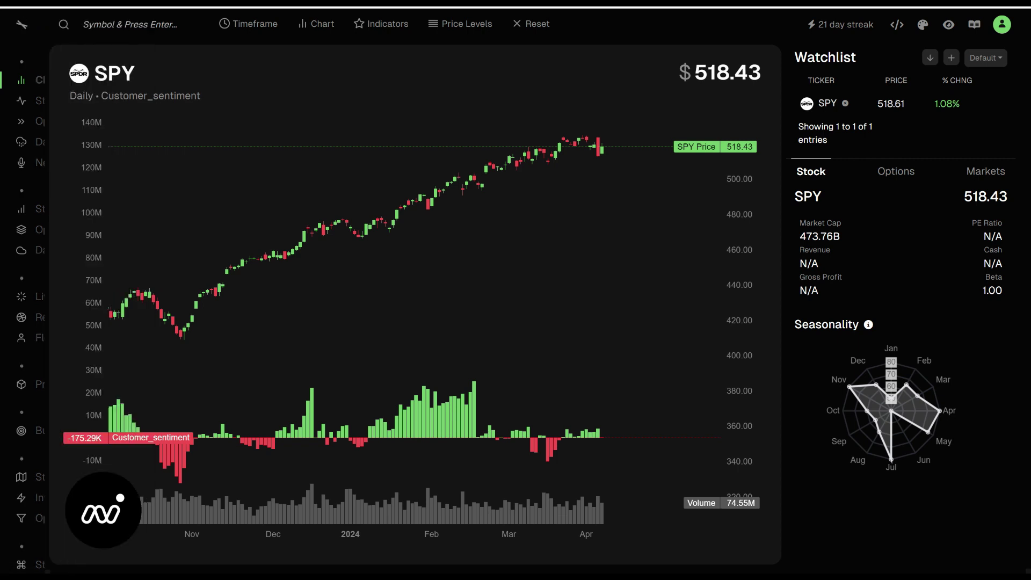
click(82, 24)
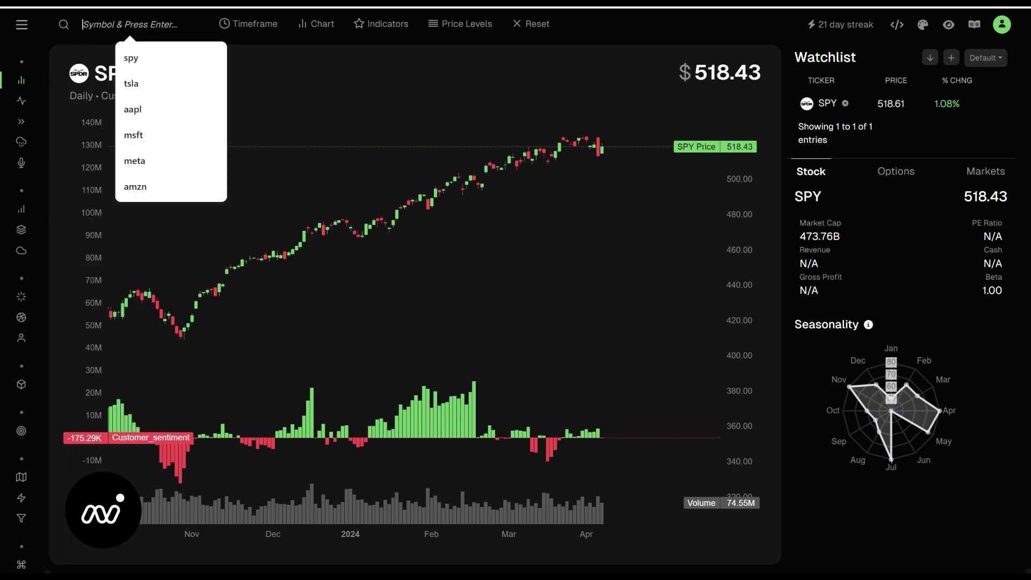
text(aapl)
key(Return)
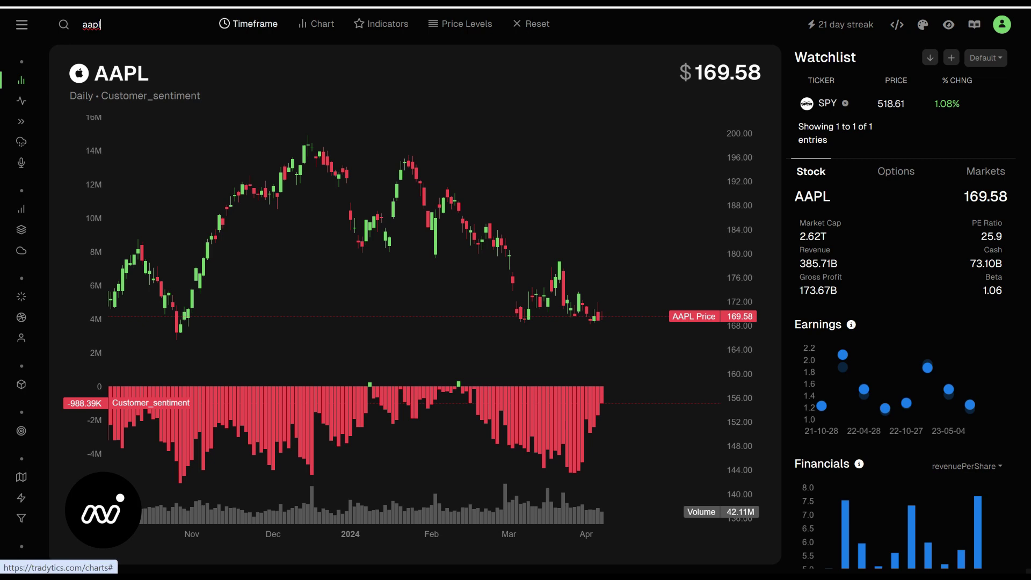
click(248, 23)
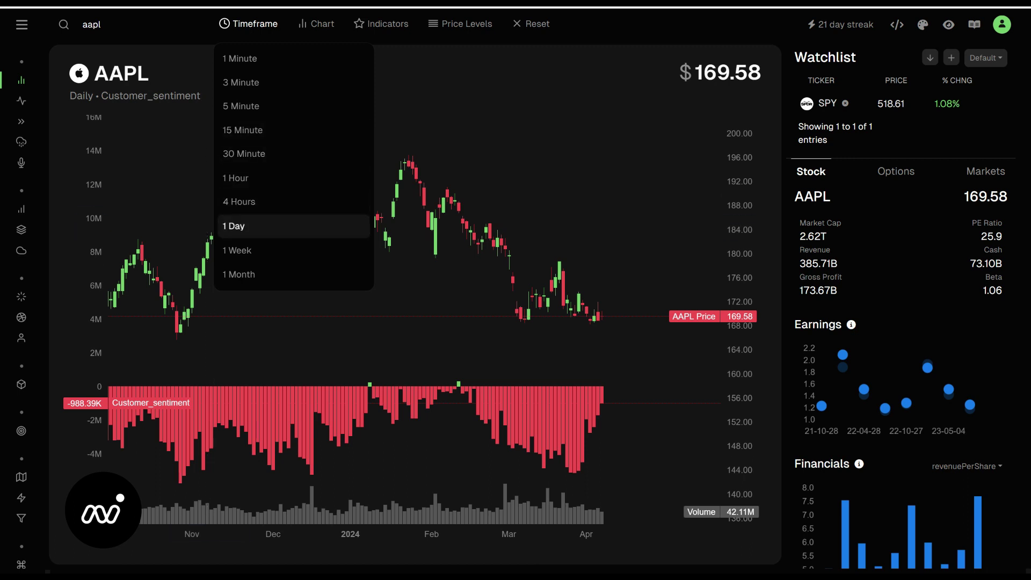
Switch AAPL to 5-minute candles and overlay its five support and resistance levels
click(462, 24)
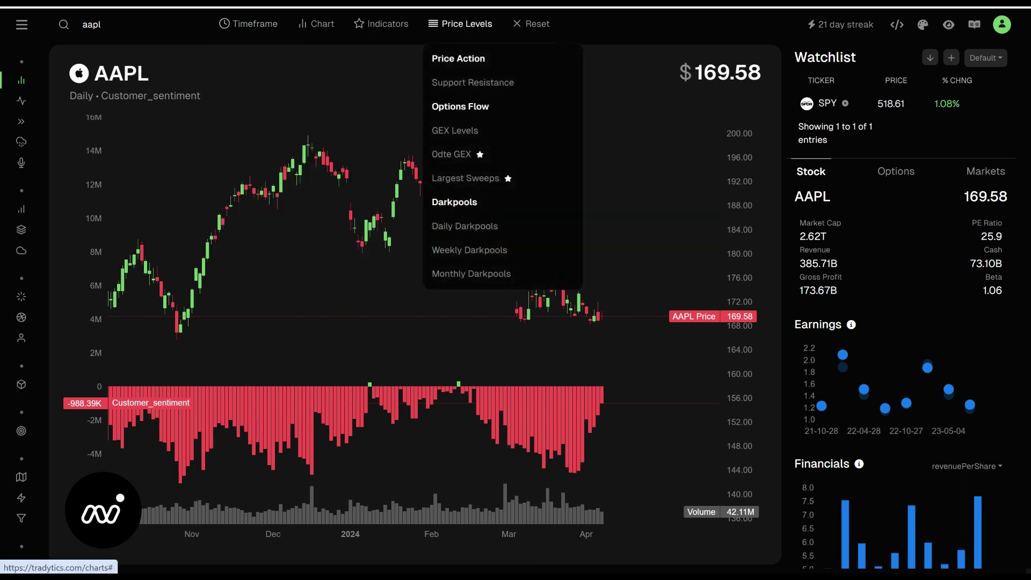
click(473, 82)
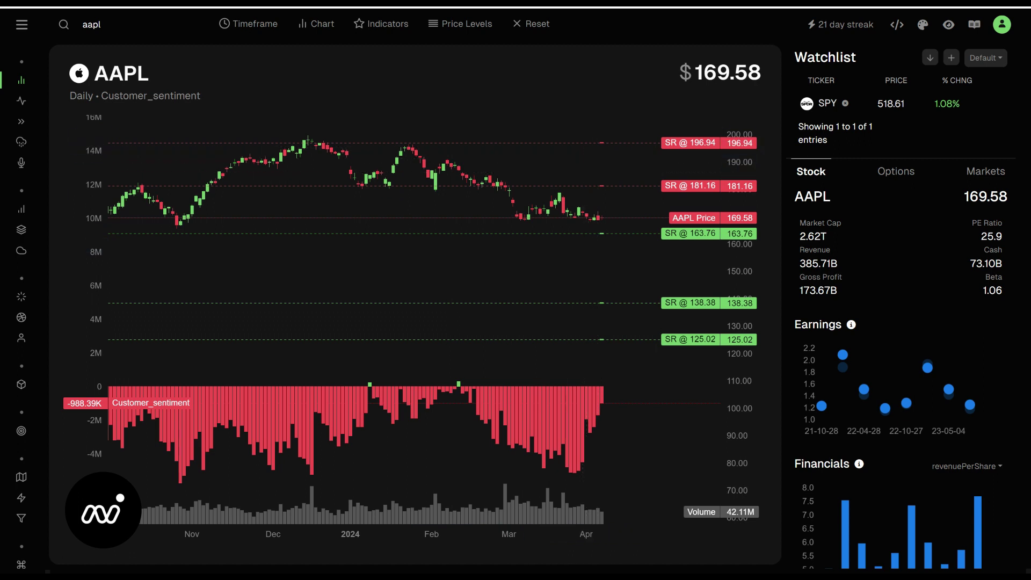
click(248, 24)
click(242, 106)
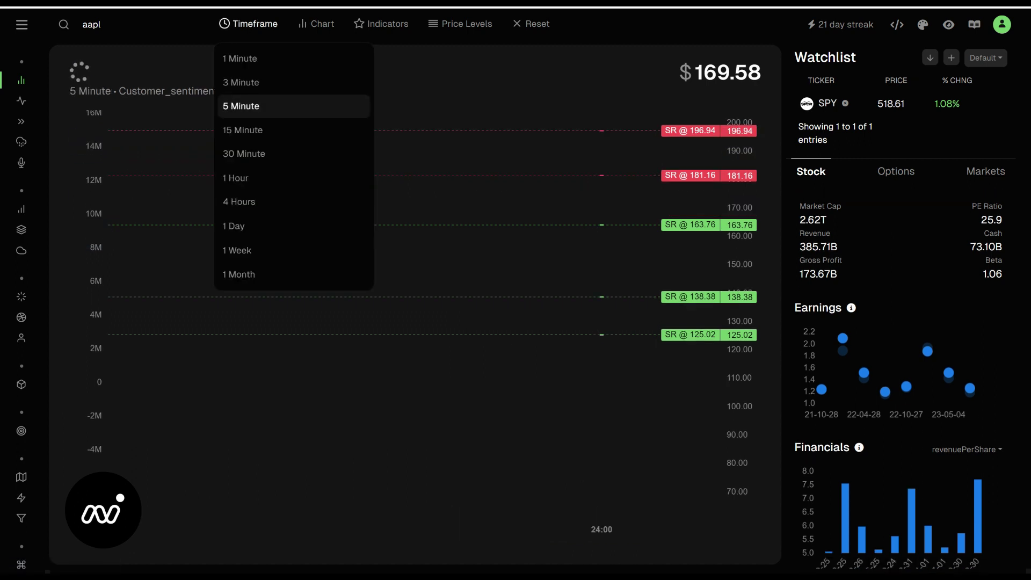
click(460, 23)
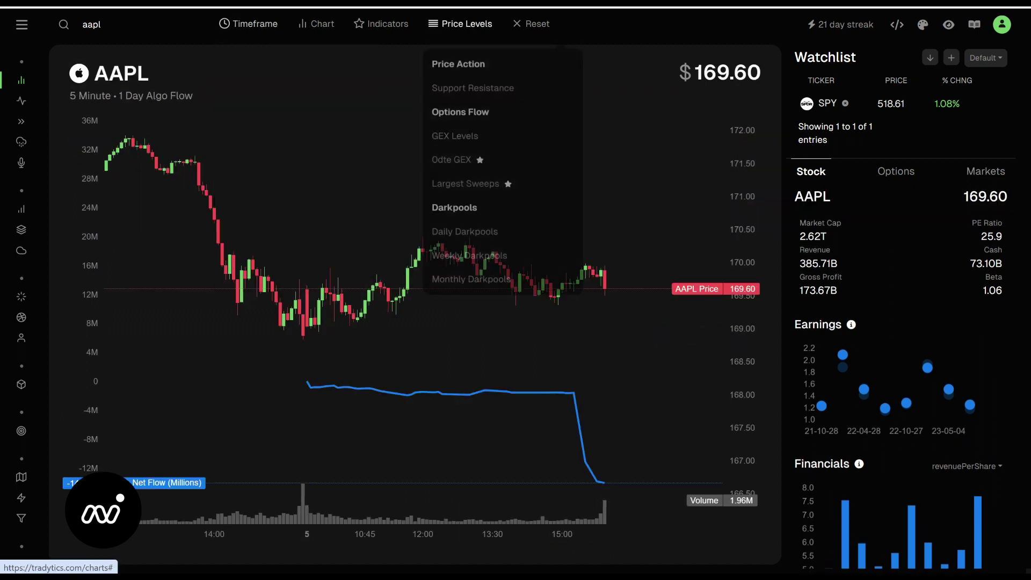
click(473, 82)
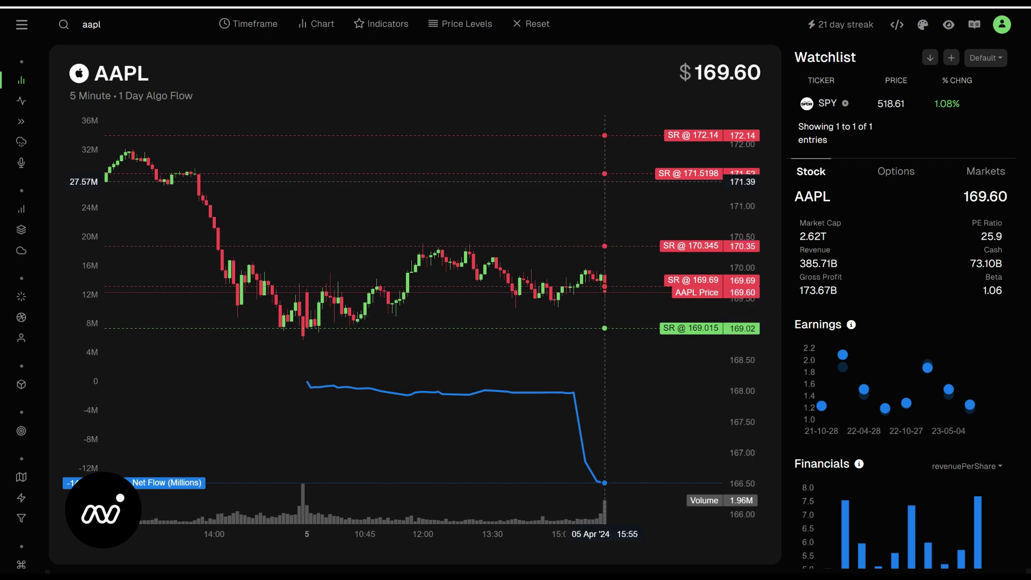
Try the AAPL price as OHLC bars, then return to candlesticks
click(317, 24)
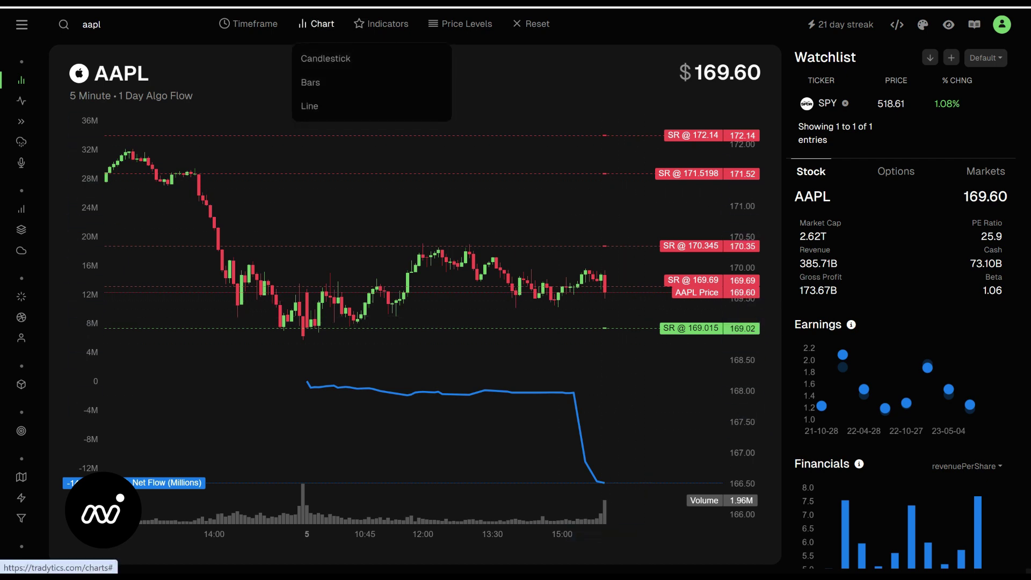
click(310, 82)
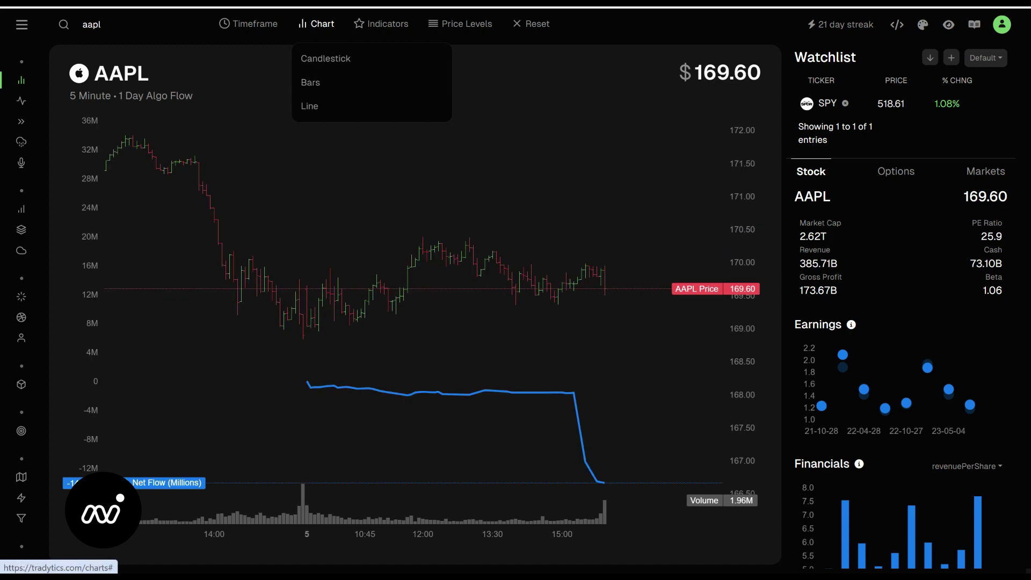
click(317, 24)
click(326, 58)
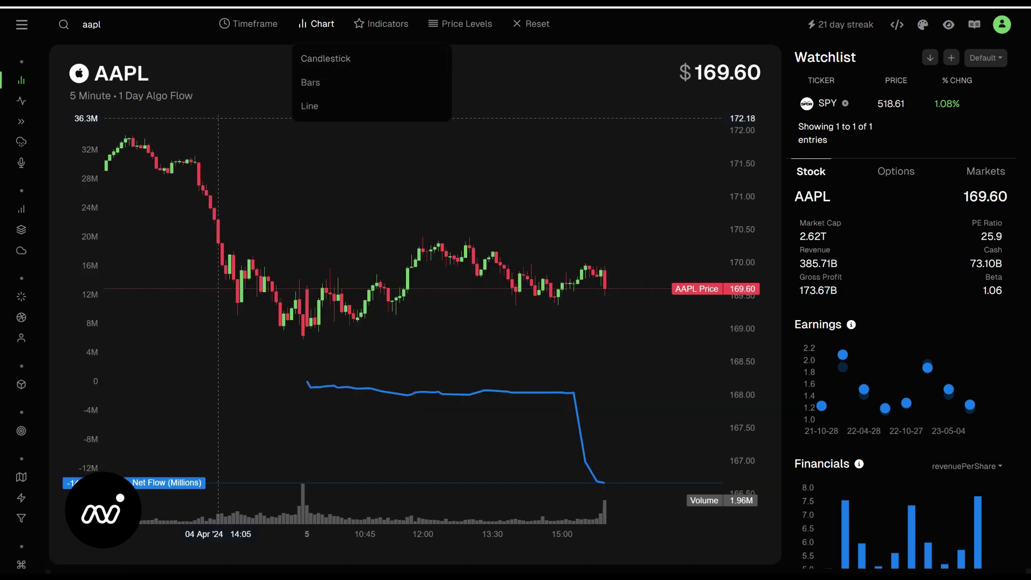
mouse_move(21, 413)
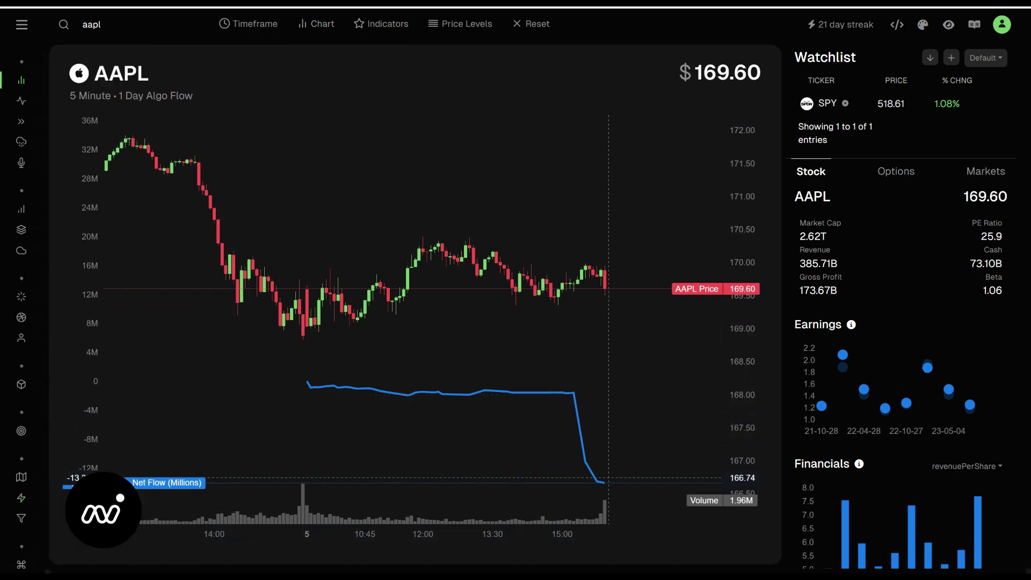
Replace the 1 Day Algo Flow indicator with 5 Day Algo Flow
click(381, 24)
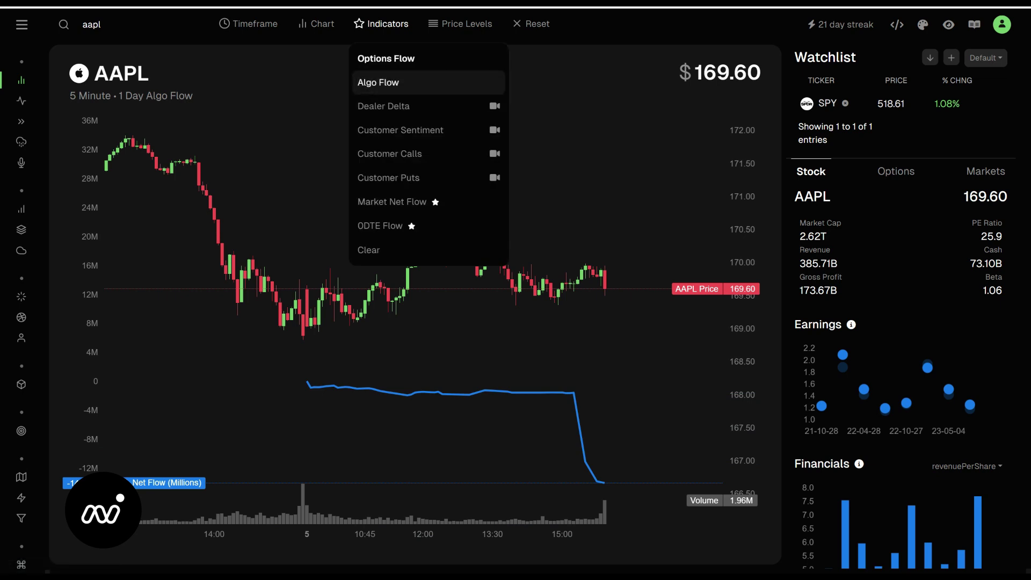
click(378, 82)
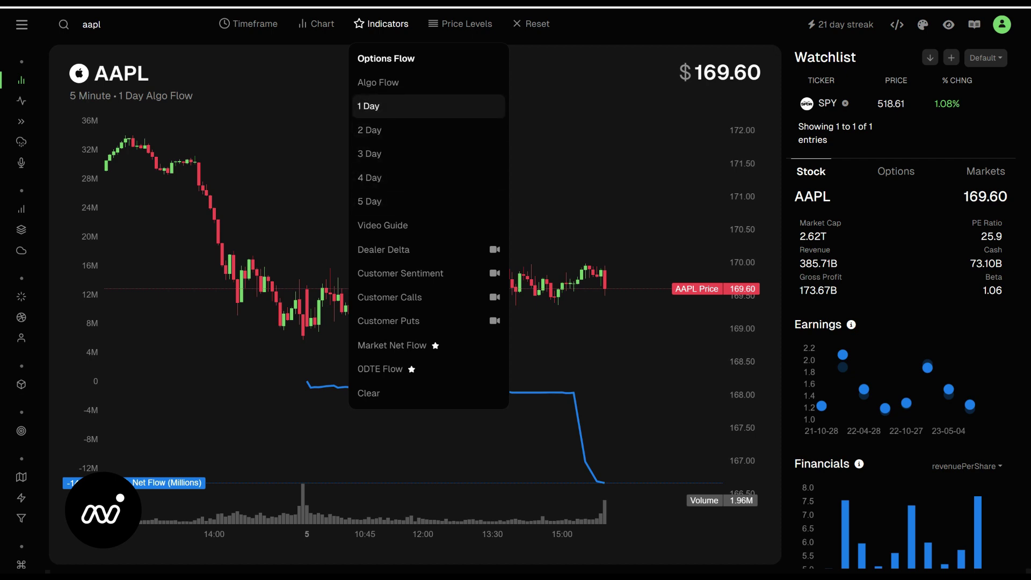
click(369, 202)
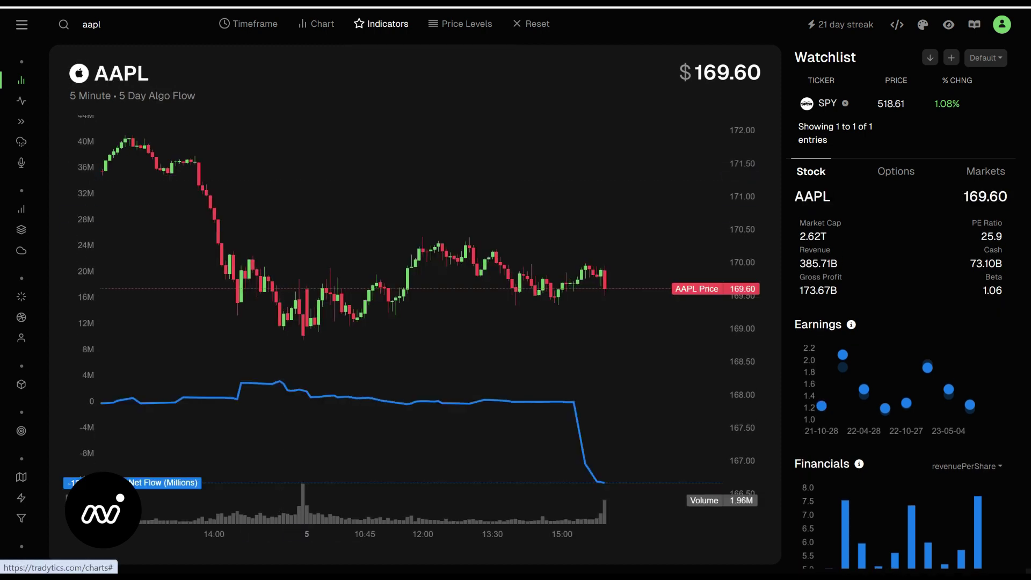
mouse_move(381, 24)
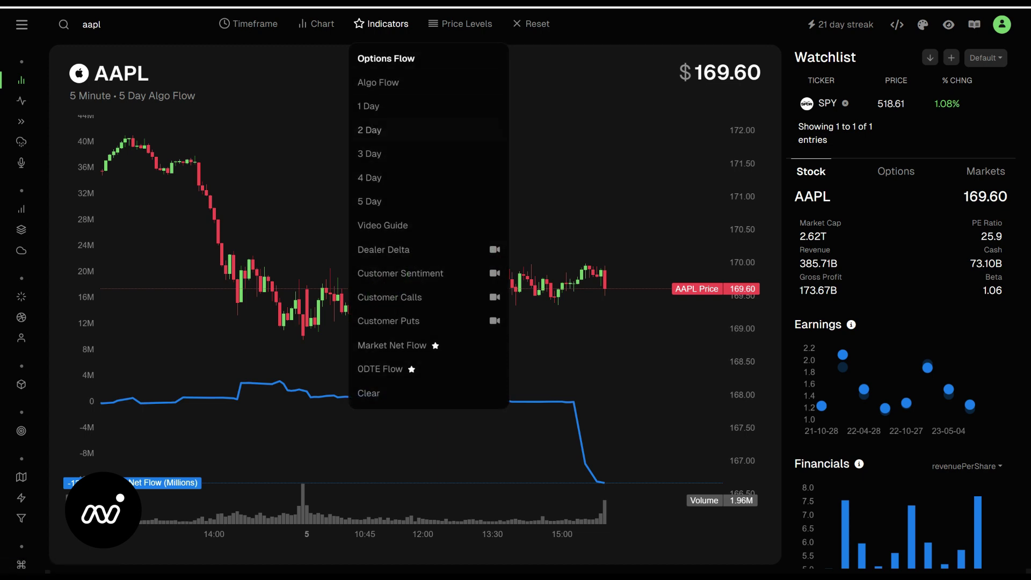
click(378, 82)
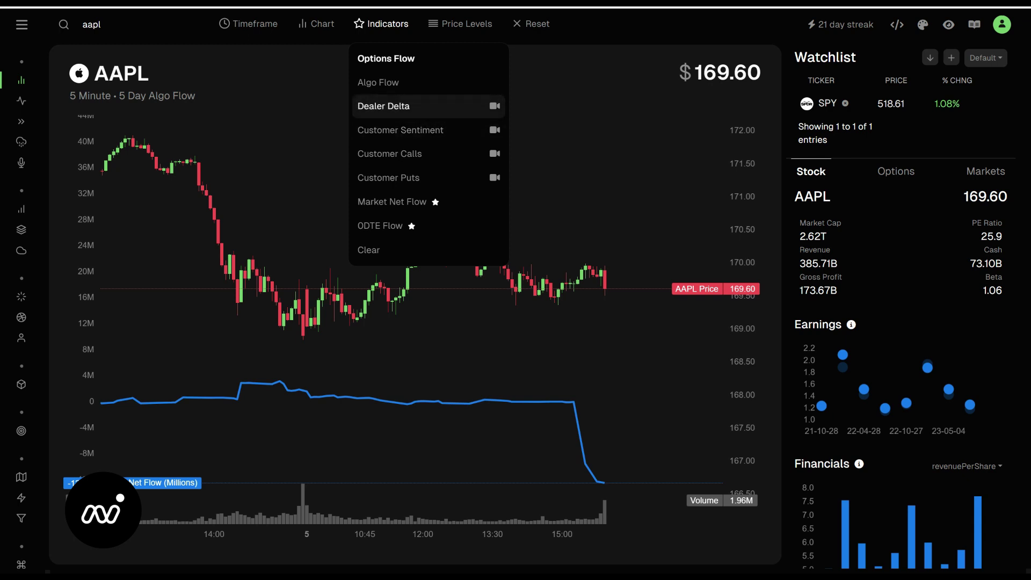
Check the Dealer Delta indicator, then display Customer Sentiment instead
click(408, 106)
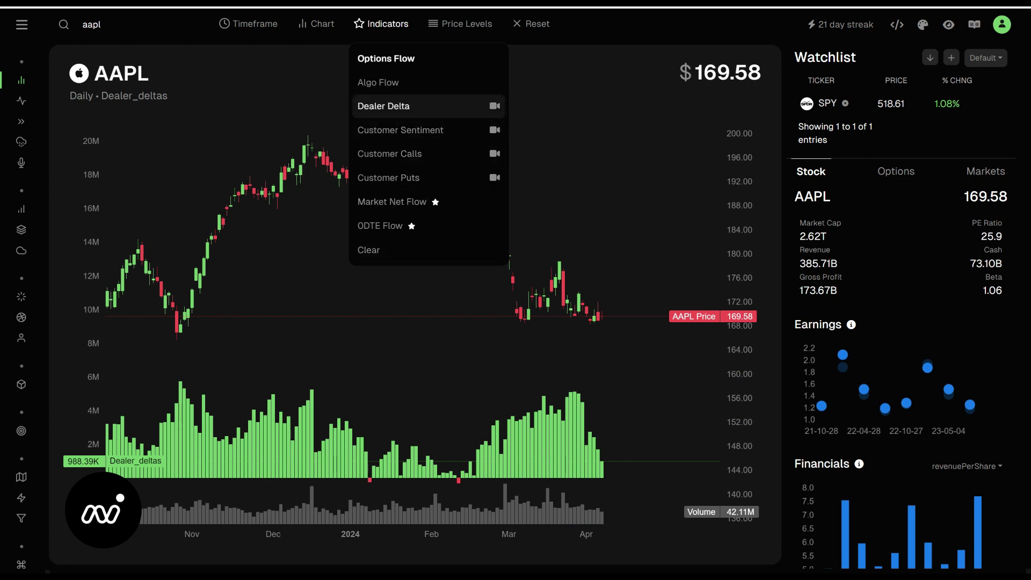
click(400, 130)
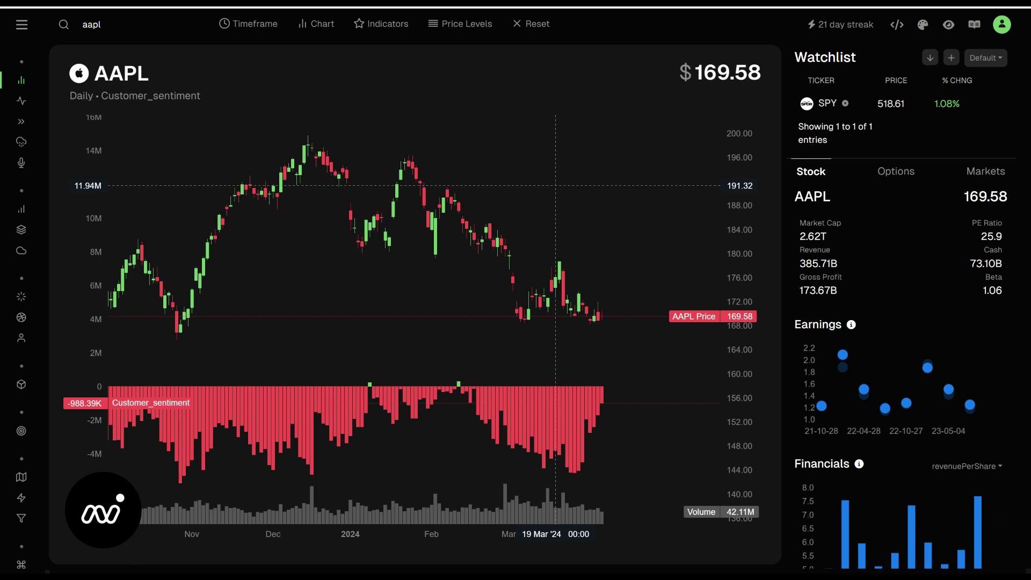
Show the Customer Calls positioning indicator, then try Customer Puts
mouse_move(381, 23)
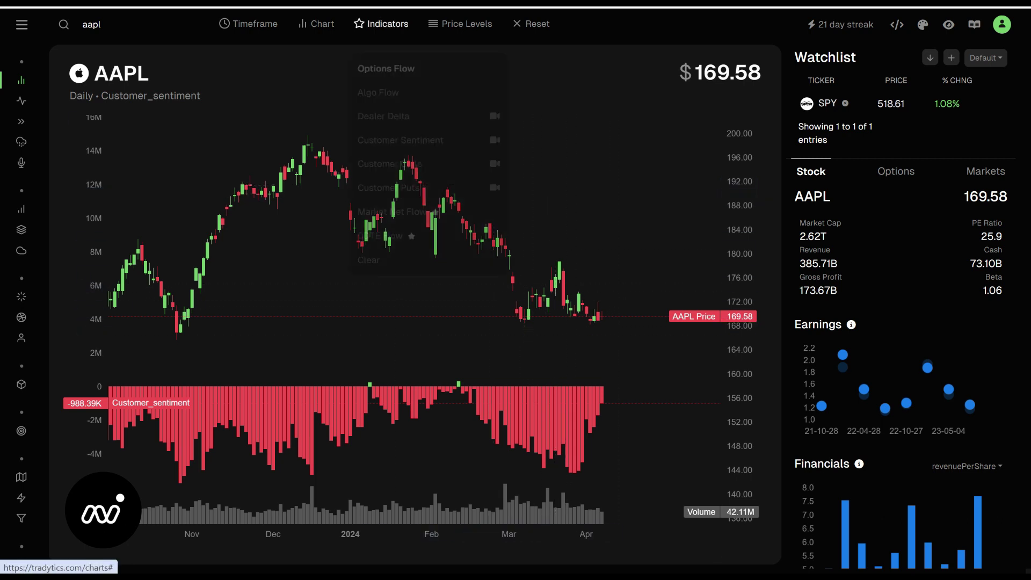
click(390, 154)
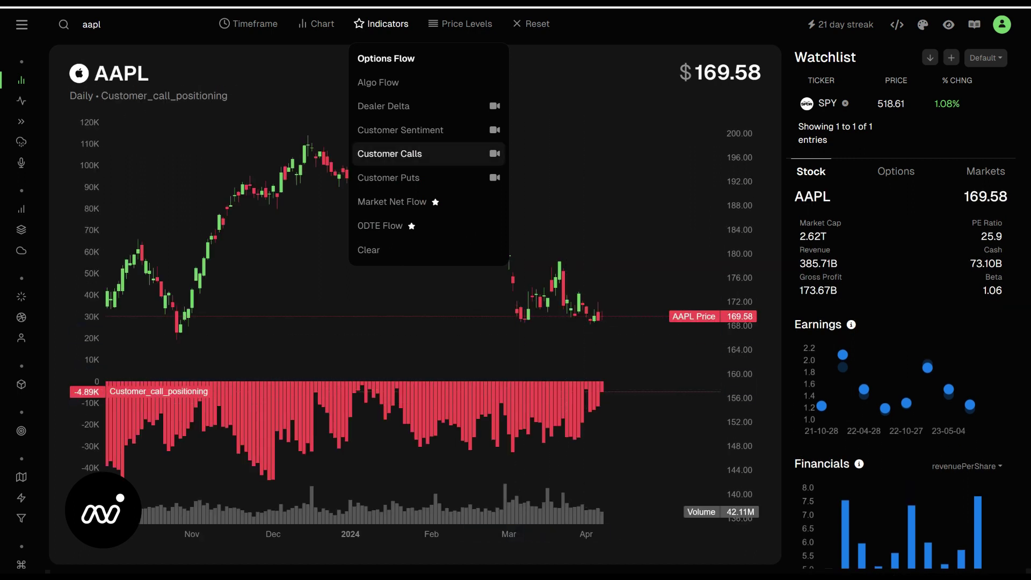
click(388, 177)
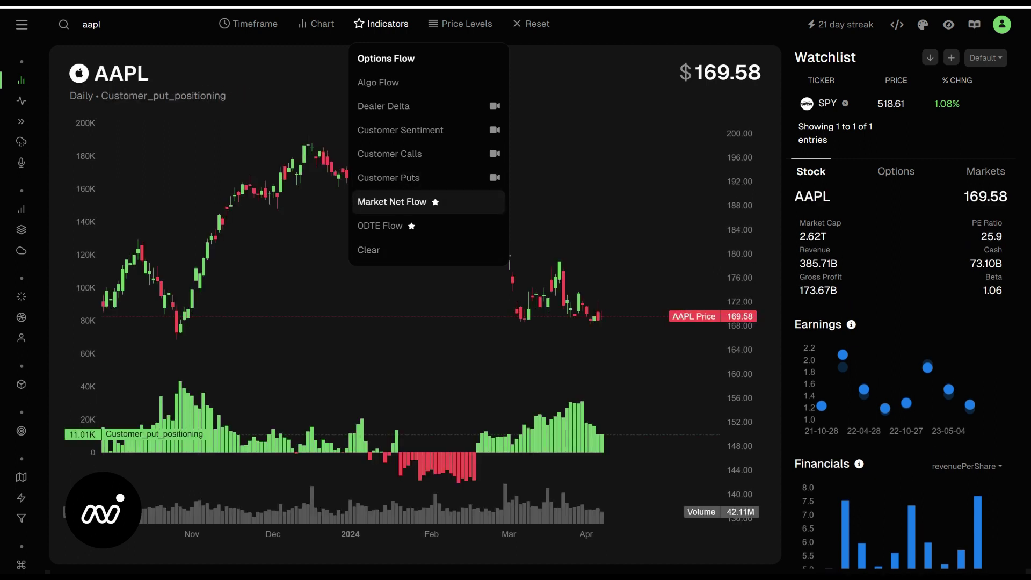
Apply the 1 Day Market Net Flow indicator to the AAPL chart
click(392, 202)
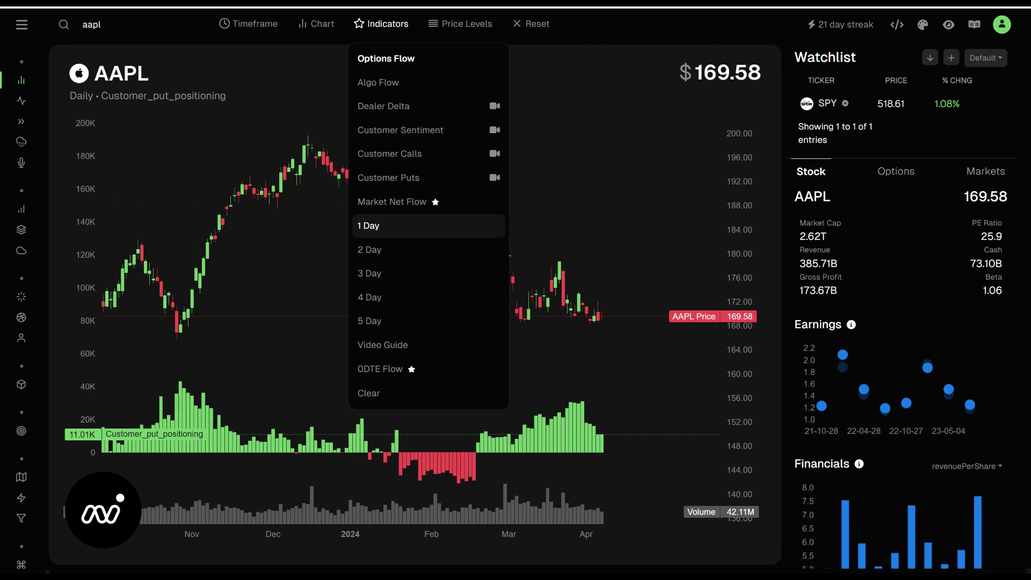
click(371, 225)
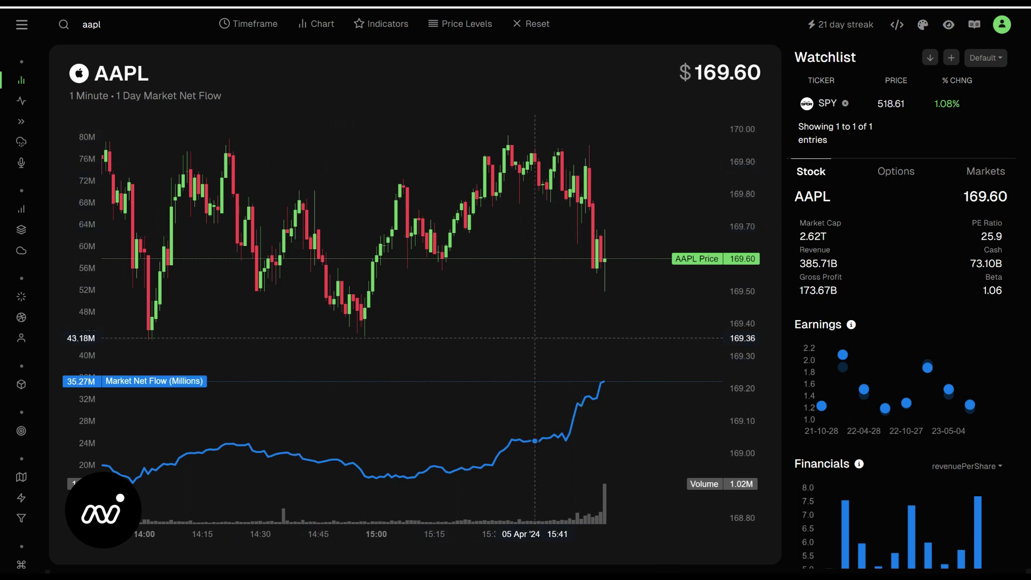
Replace AAPL with SPY by searching 'spy', leaving the indicators unchanged
key(BackSpace)
key(BackSpace)
key(BackSpace)
key(BackSpace)
text(sp)
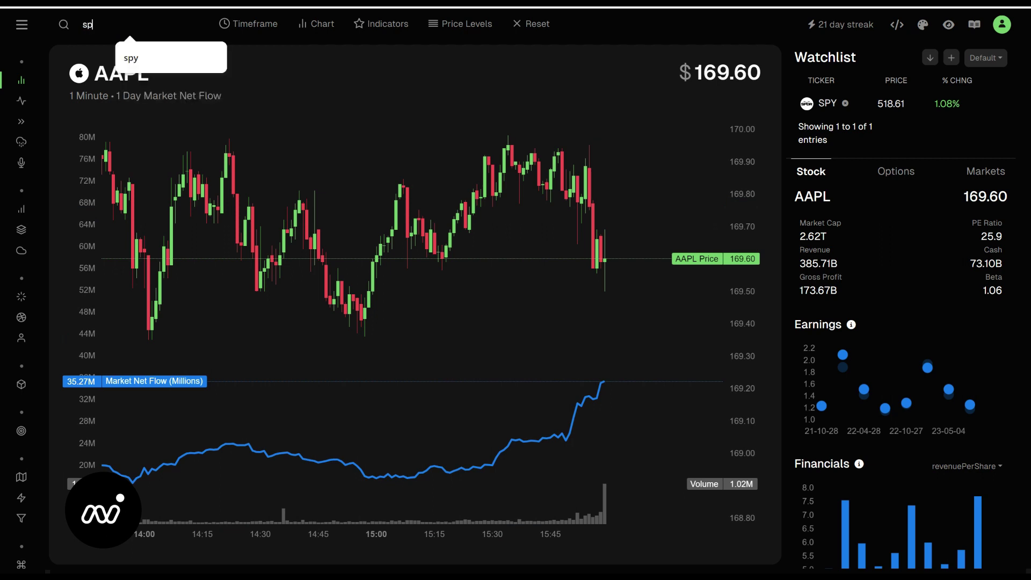
text(y)
key(Return)
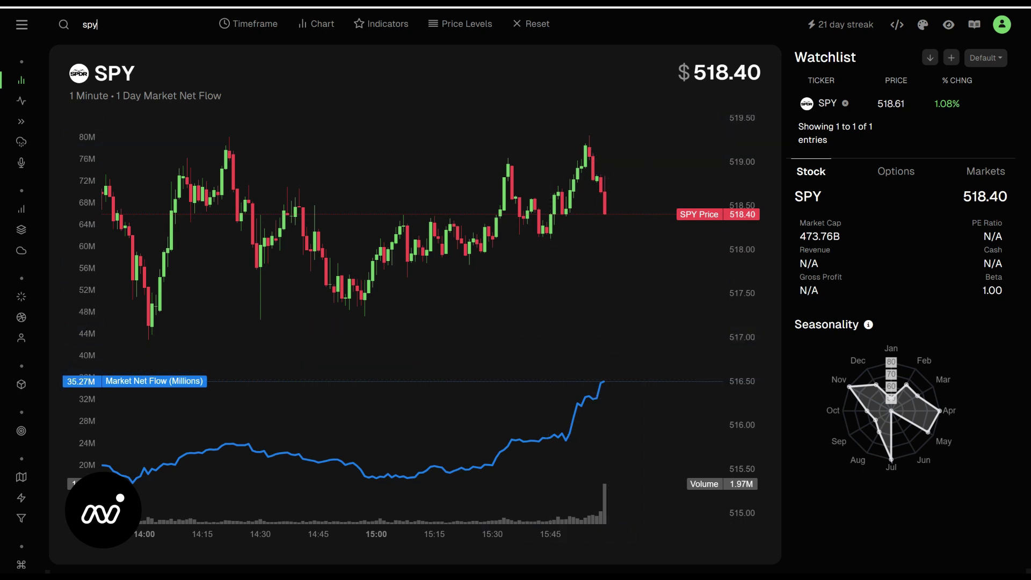
click(381, 24)
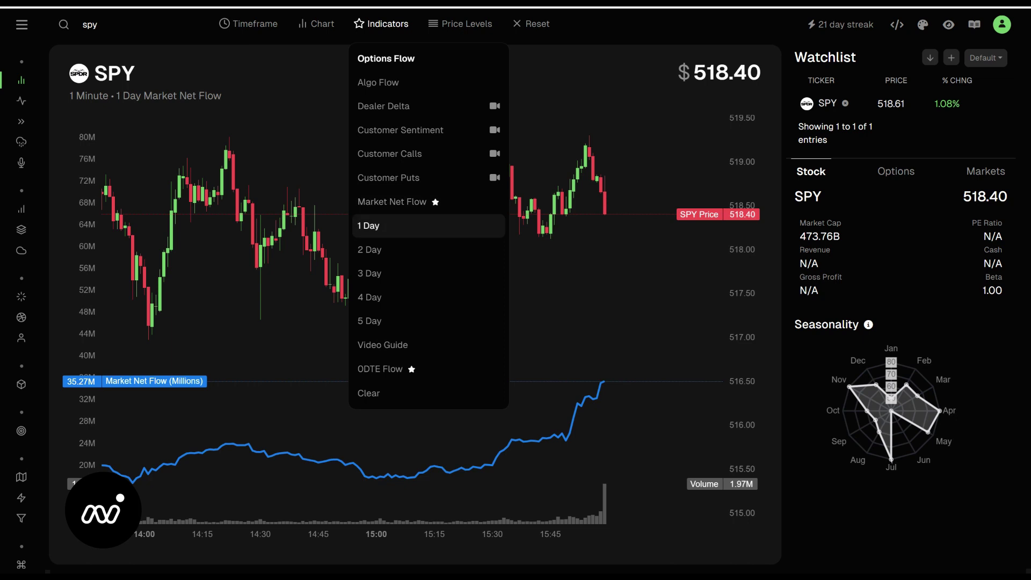
click(589, 354)
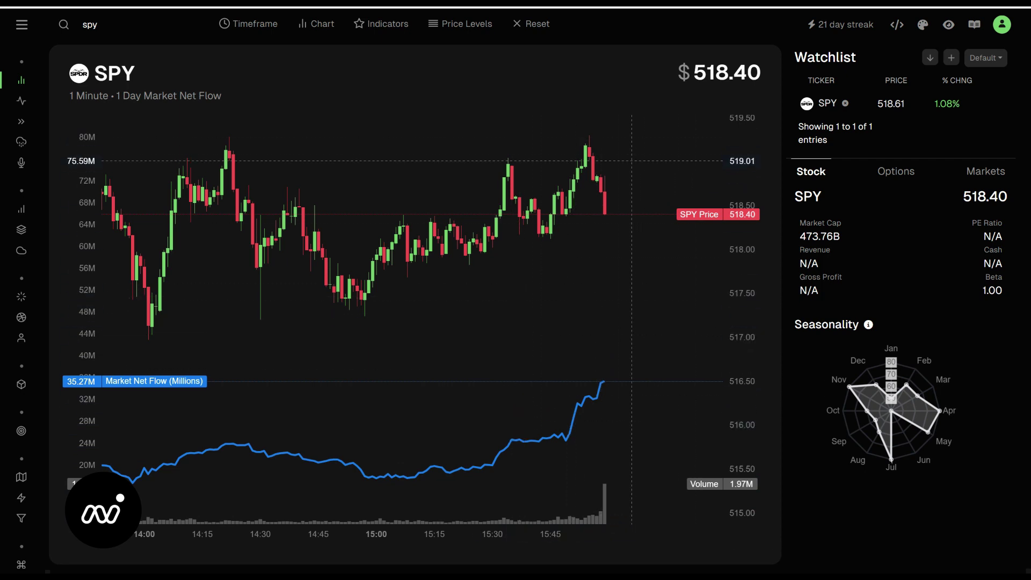
Overlay SPY's support and resistance levels, spanning 512.98 to 519.43
click(460, 23)
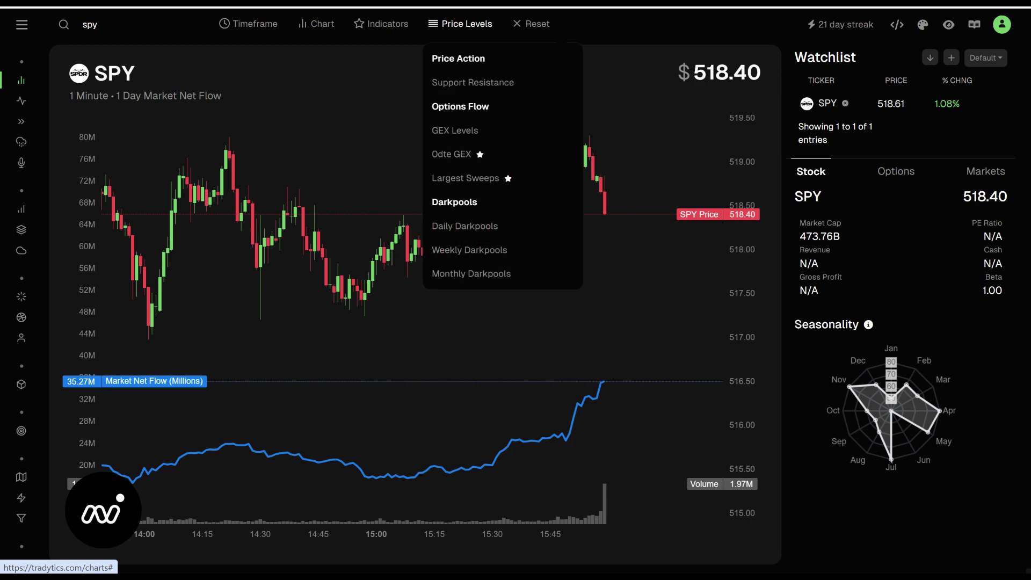
click(472, 83)
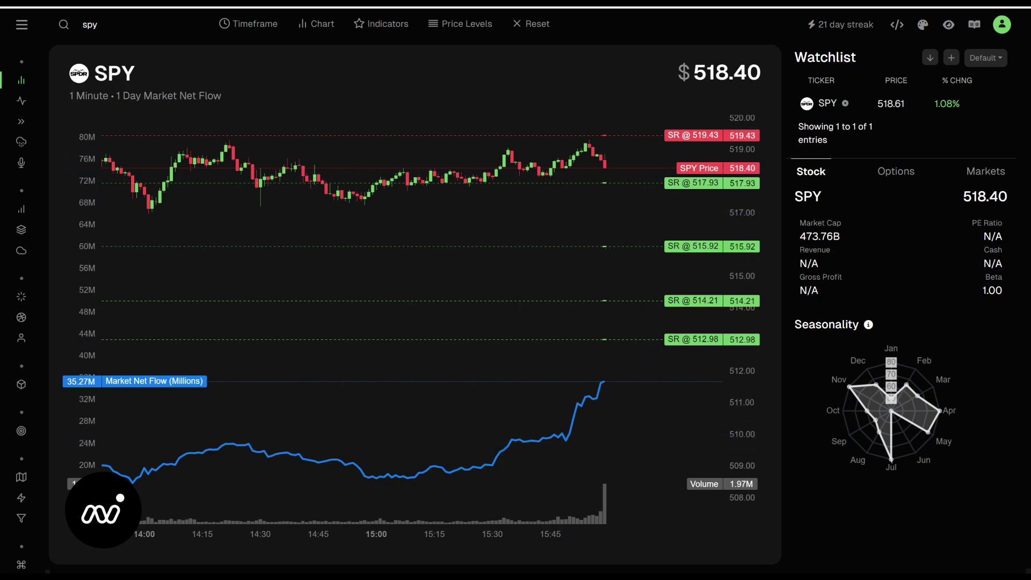
click(381, 24)
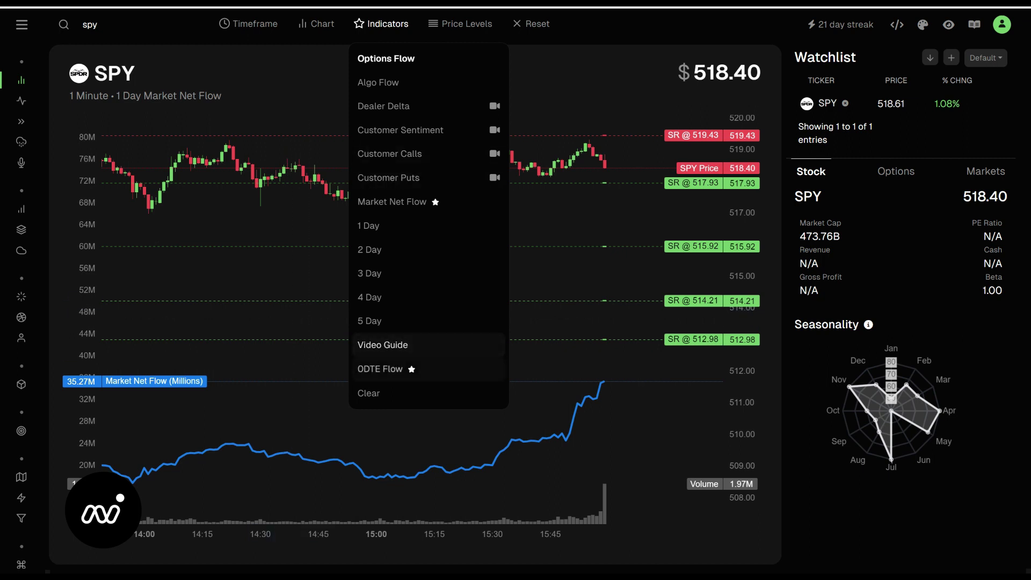
Swap the Market Net Flow indicator for SPY 0DTE Flow
click(381, 369)
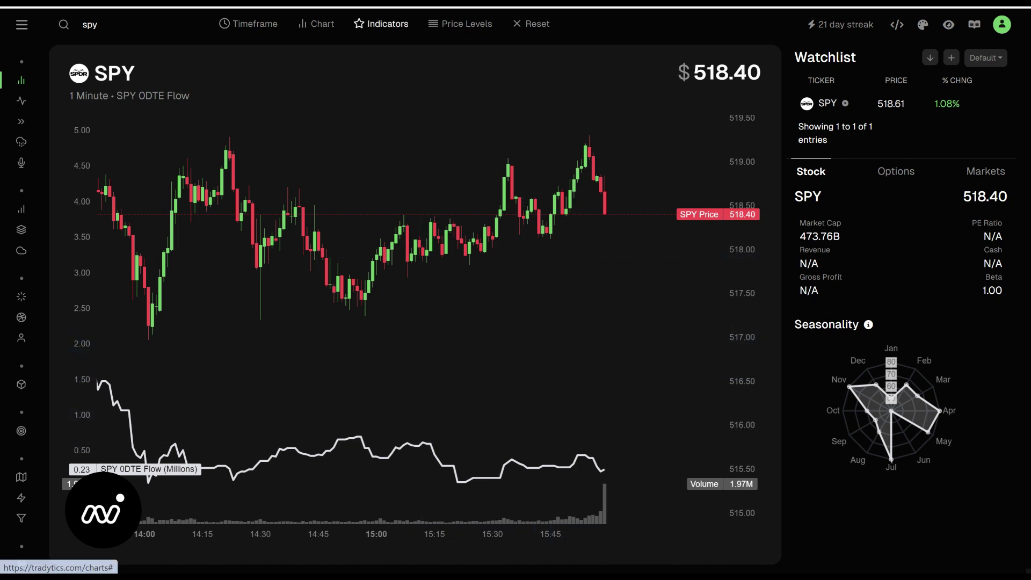
click(381, 23)
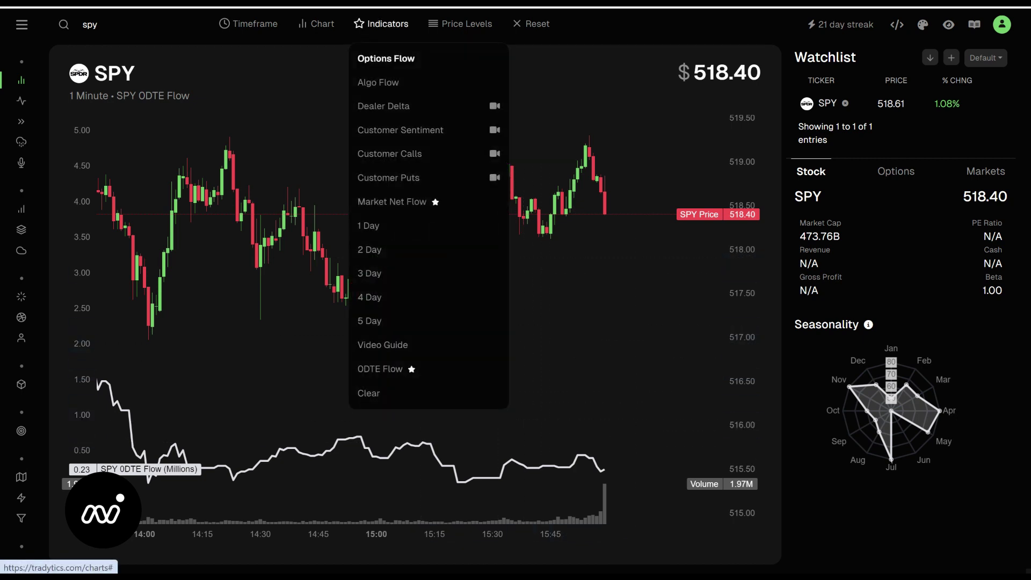
click(461, 24)
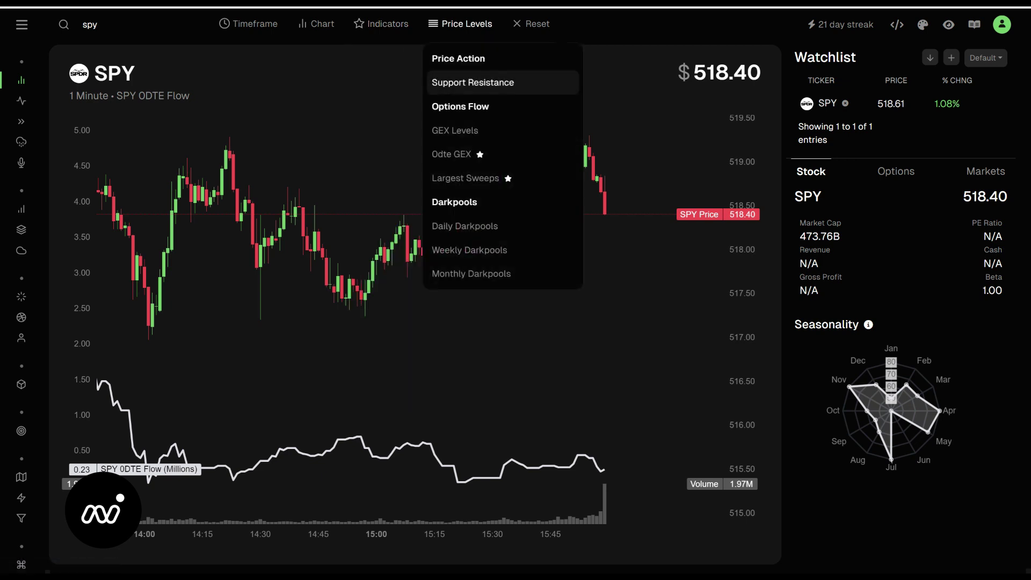
Draw the Support Resistance levels (512.98 to 519.43) on the SPY 1-minute chart
click(473, 82)
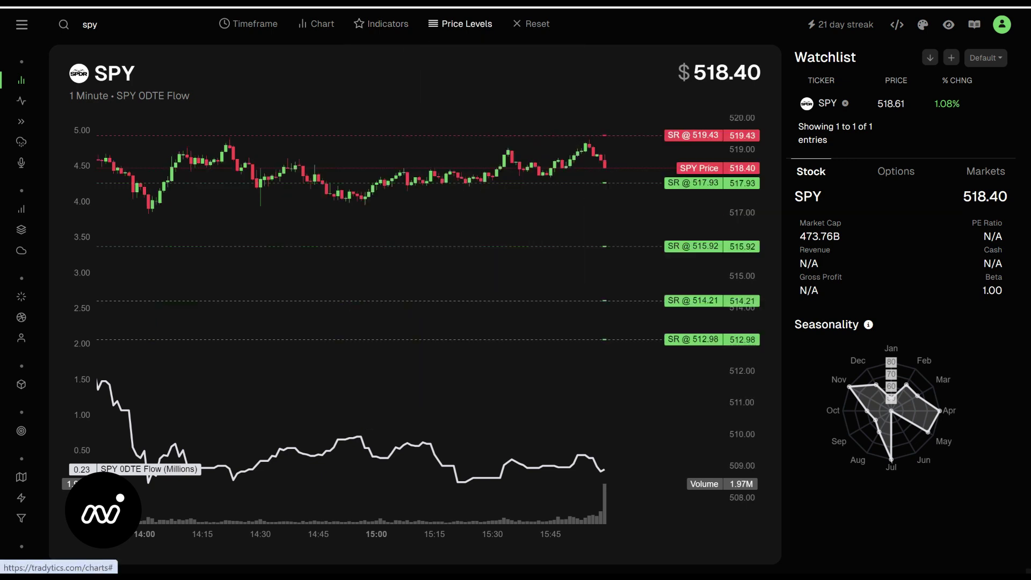
click(461, 23)
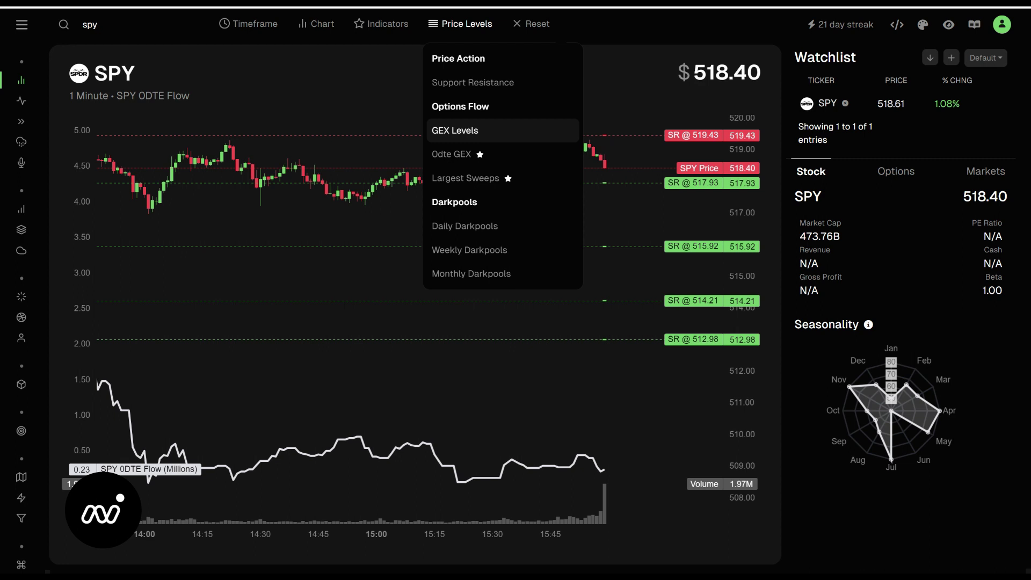
Overlay GEX levels (508.00–536.00) on the SPY chart and show the Options summary with Bearish sentiment
click(455, 130)
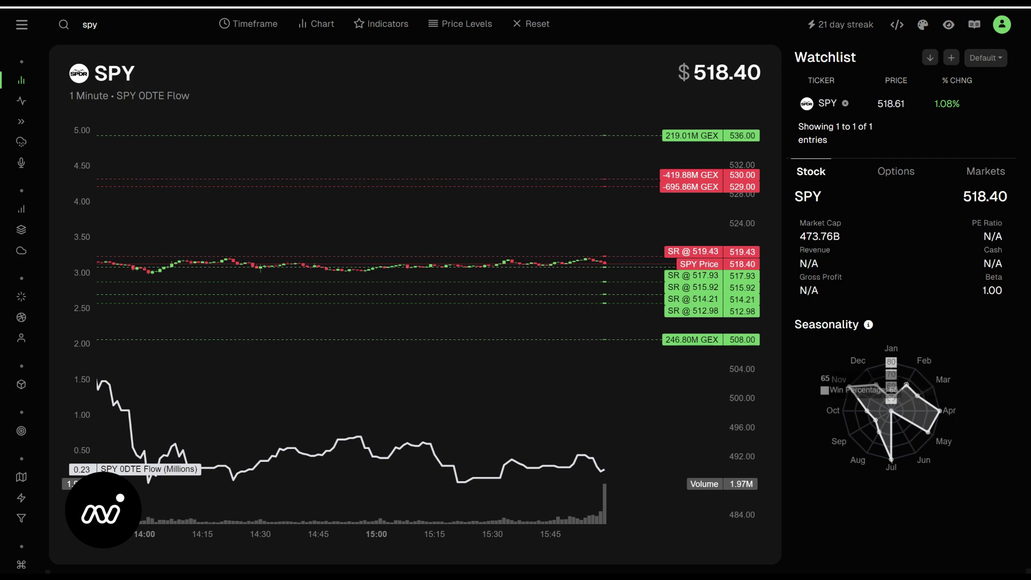
click(895, 171)
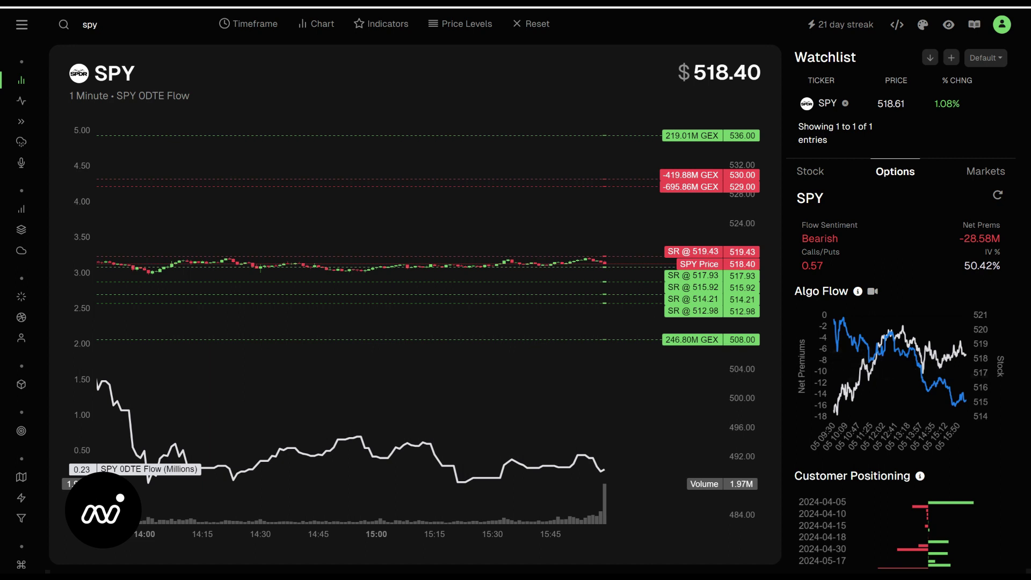
Look through the SPY options data, then reset the chart, clearing the GEX and support/resistance lines
scroll(901, 306, down, 4)
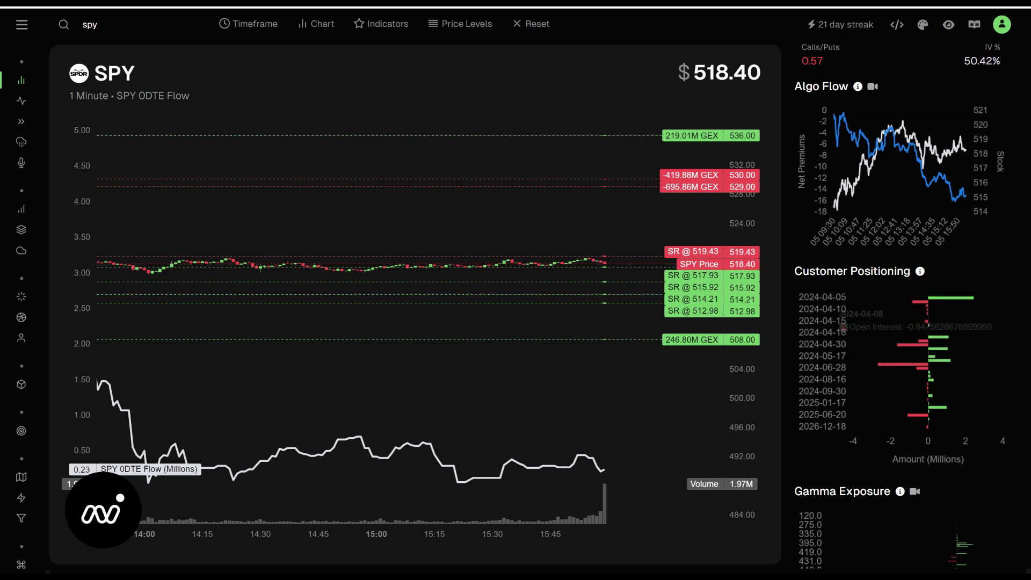
scroll(903, 323, down, 5)
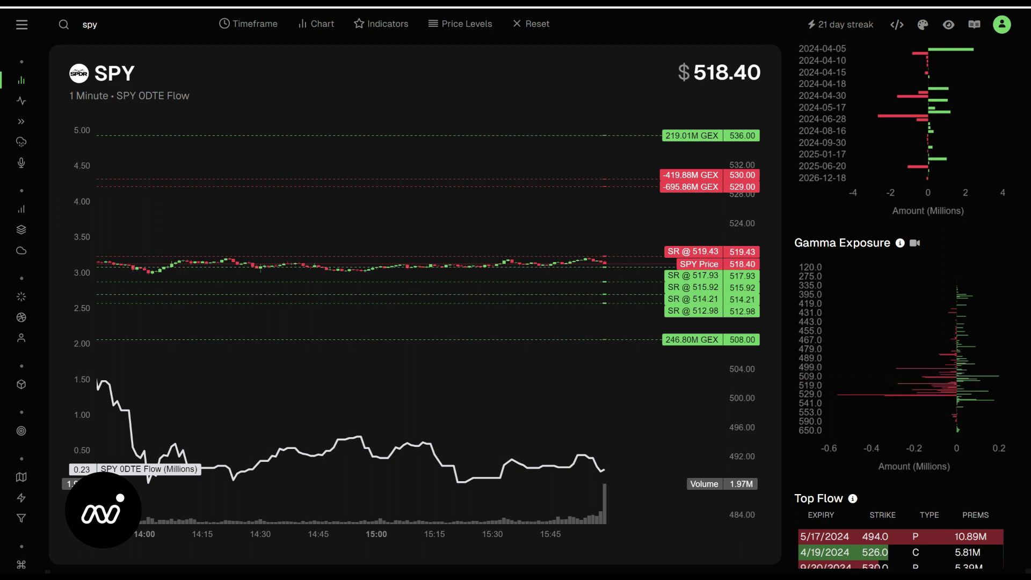
scroll(902, 322, down, 3)
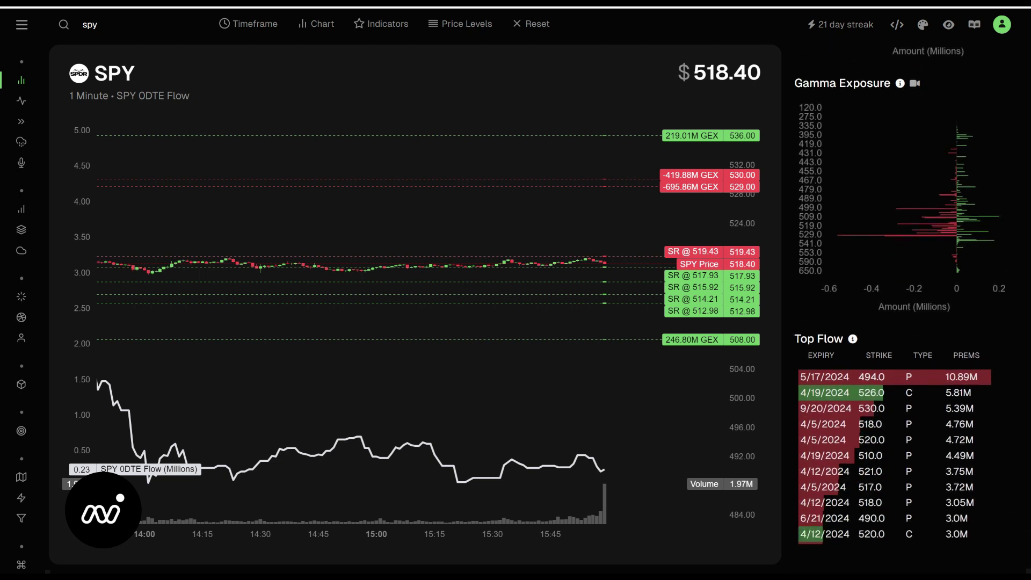
scroll(903, 311, up, 10)
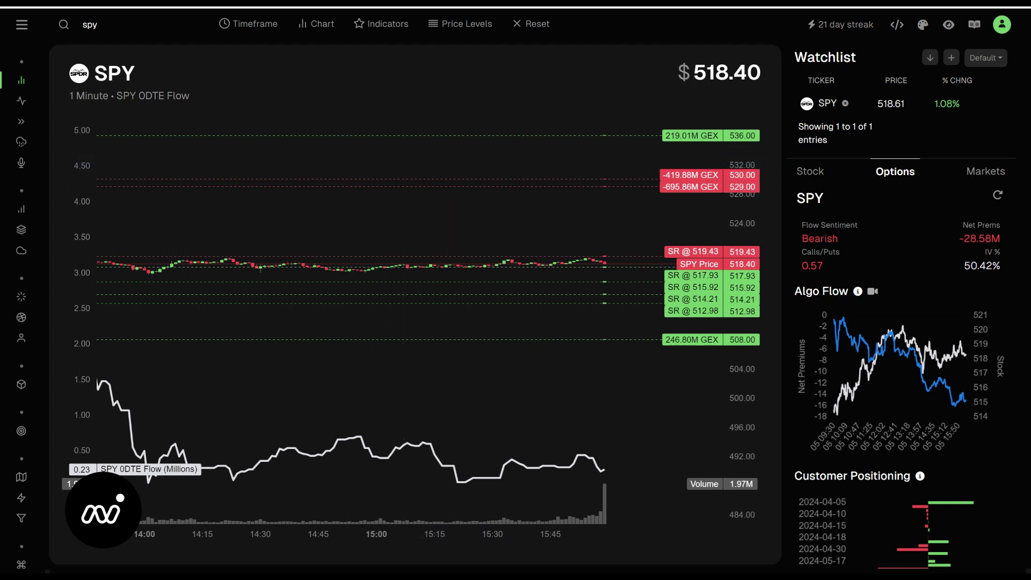
click(532, 23)
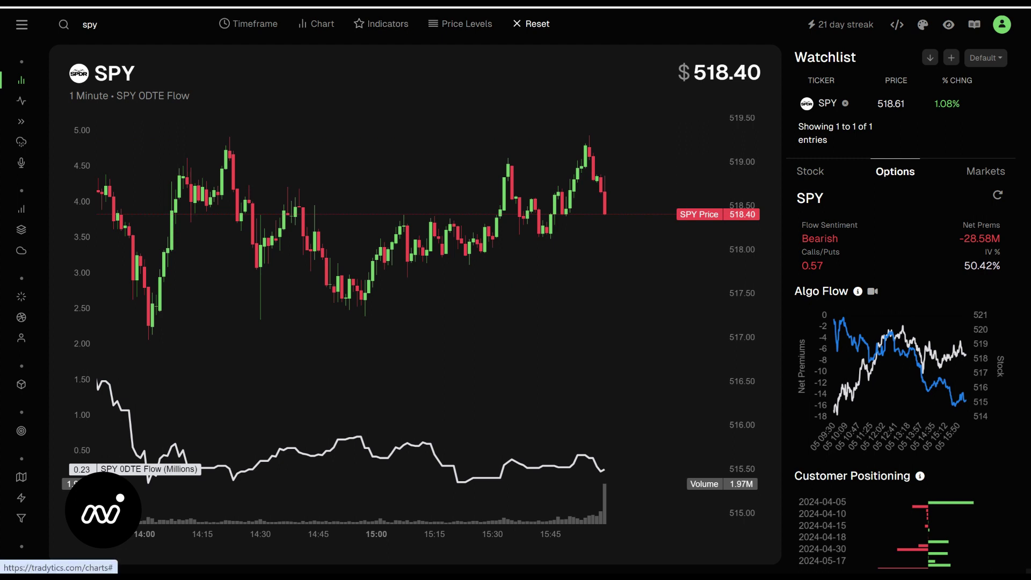
Replace SPY 0DTE Flow with the 1 Day Market Net Flow indicator (35.27M)
click(381, 24)
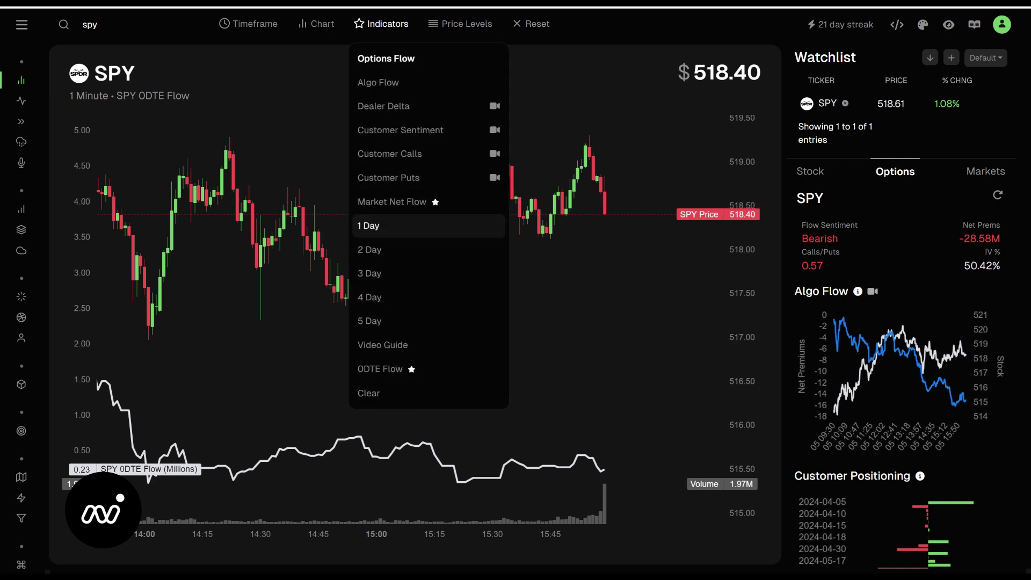
click(370, 226)
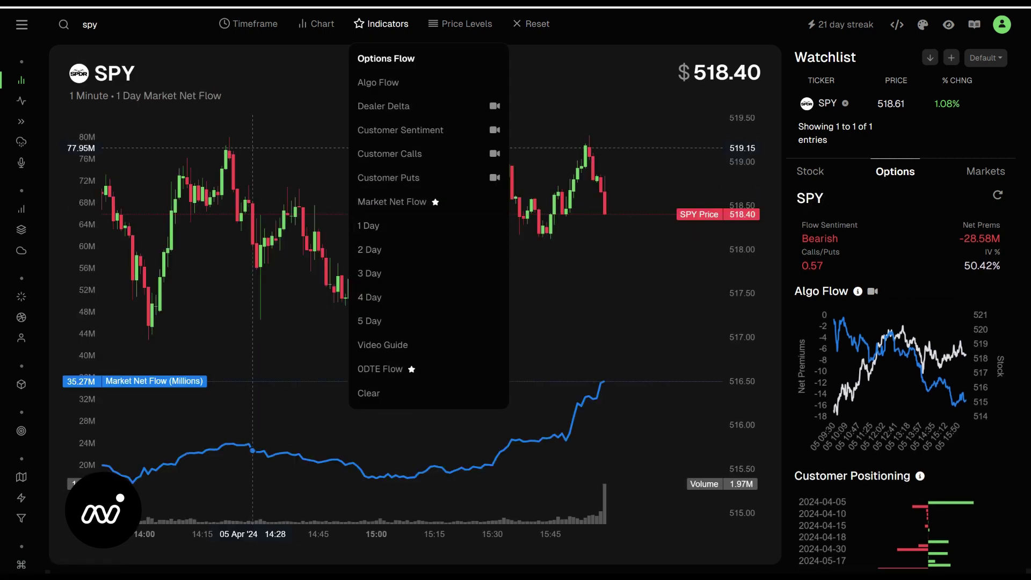